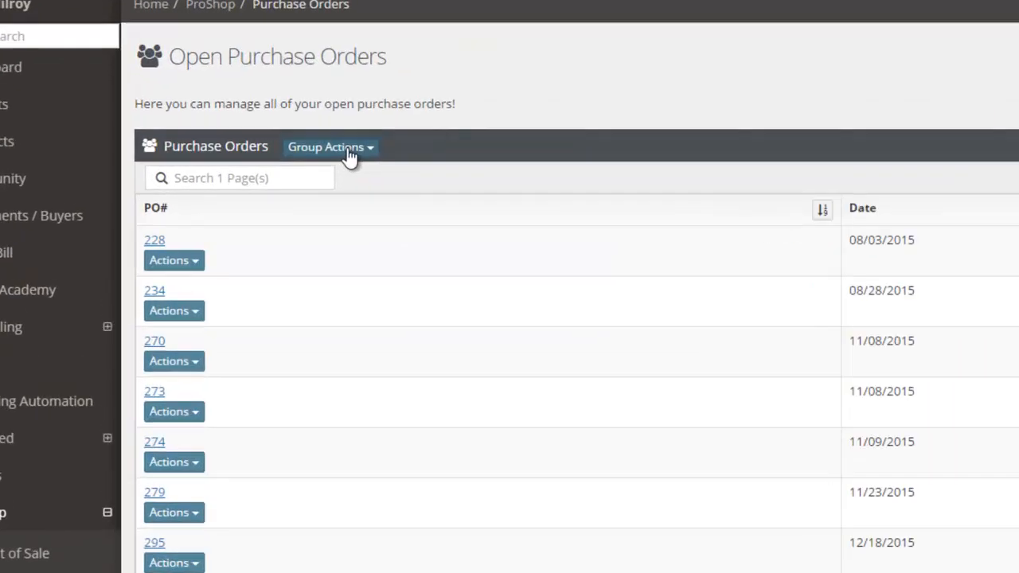
Step: Start a new purchase order, keep the preselected staff member, and set the vendor to VISION MARTIAL ARTS SUPPLY
click(350, 156)
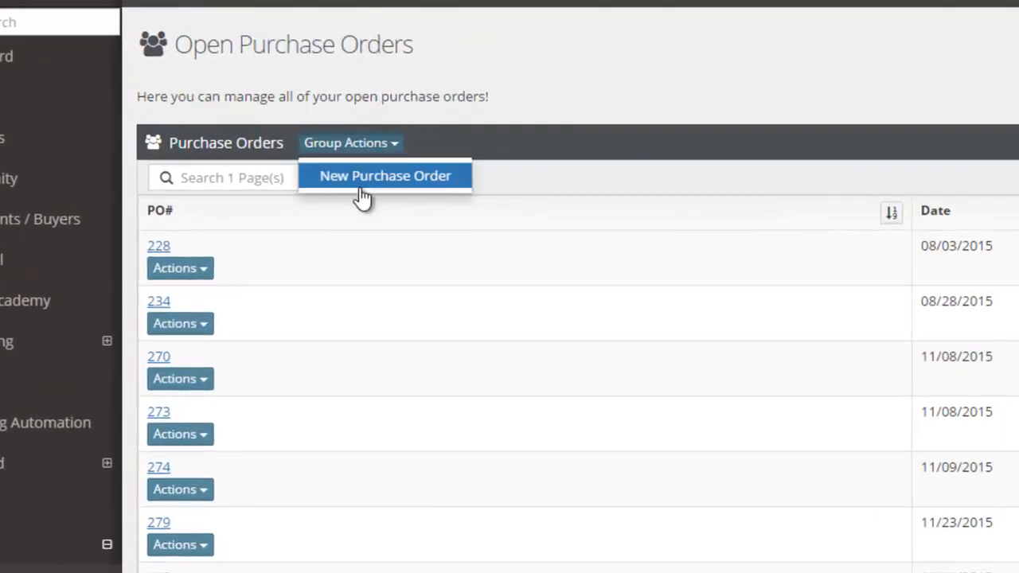
click(344, 181)
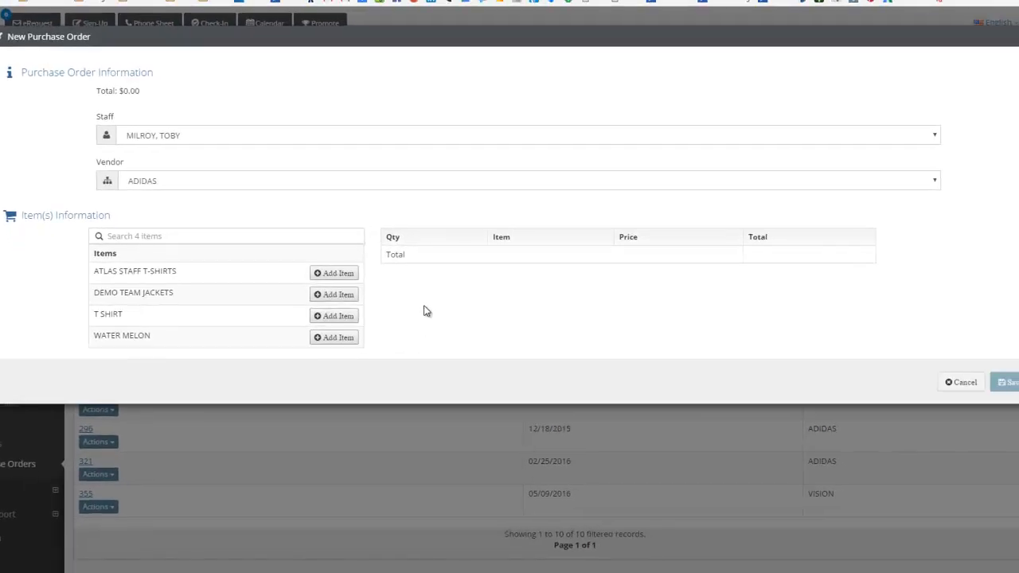
click(165, 138)
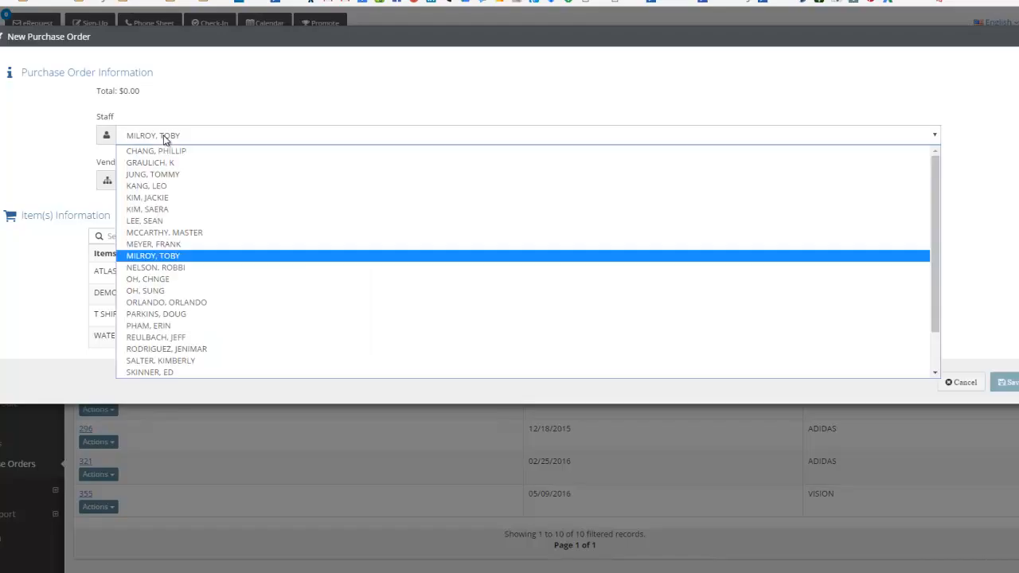
click(219, 99)
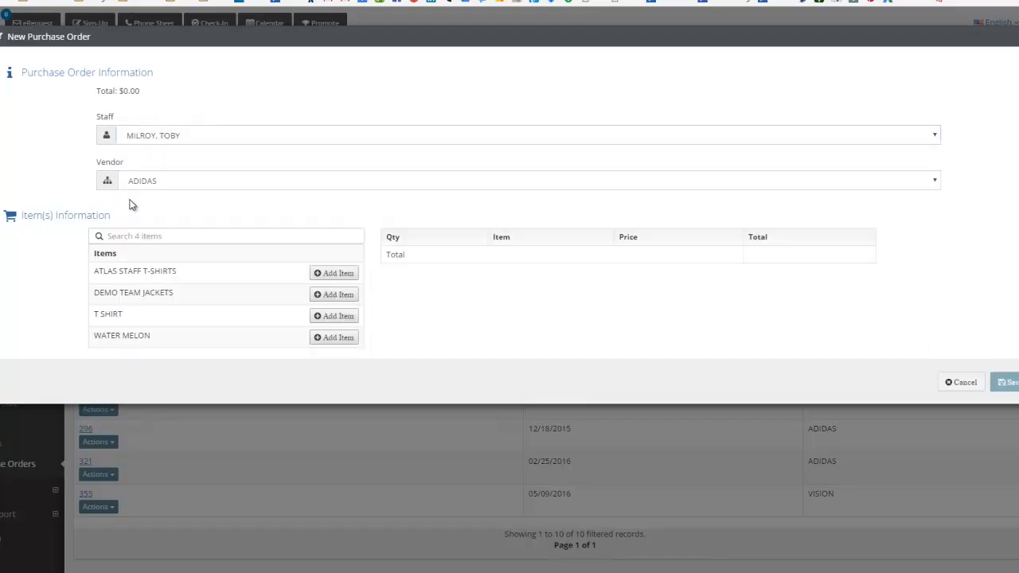
click(150, 182)
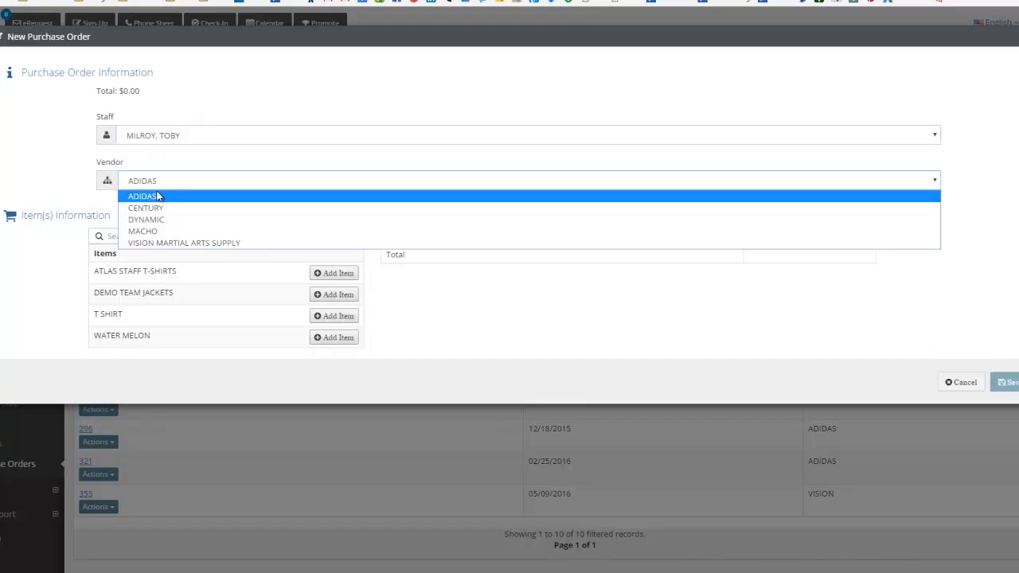
click(161, 245)
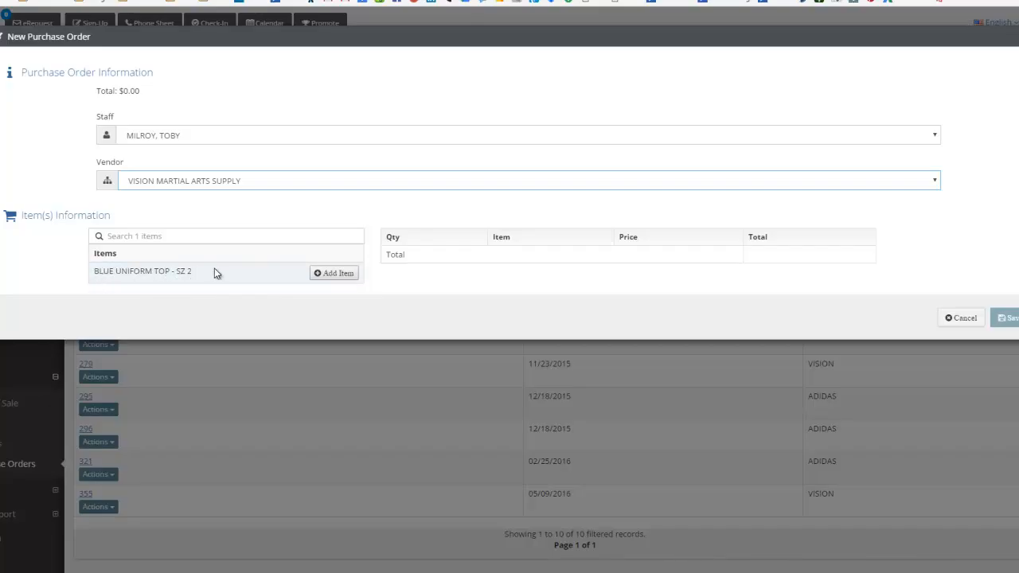
Step: Search the vendor's items for "Blue" and clear the search
click(169, 235)
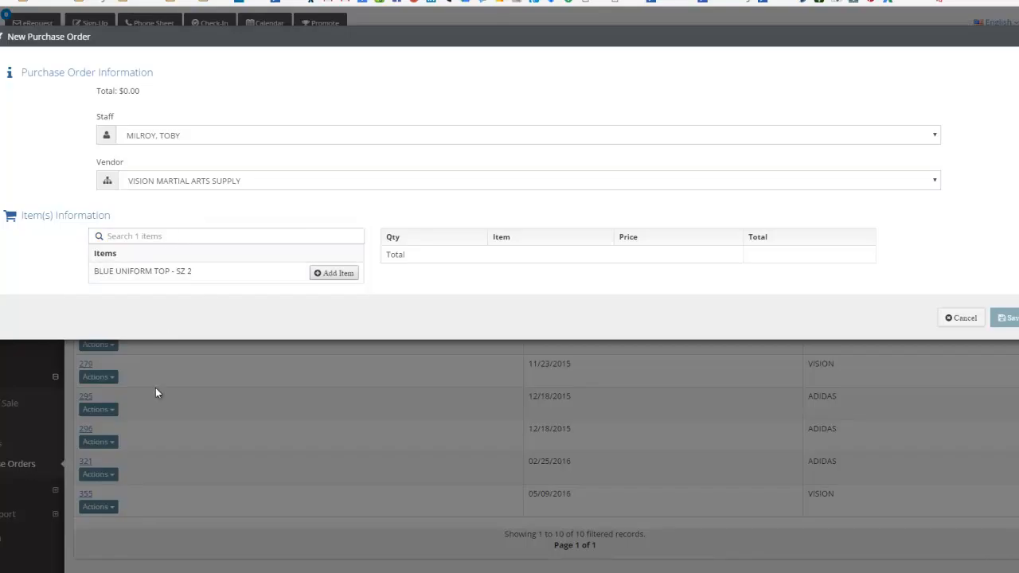
click(140, 235)
text(Blue)
drag(129, 235, 69, 234)
key(BackSpace)
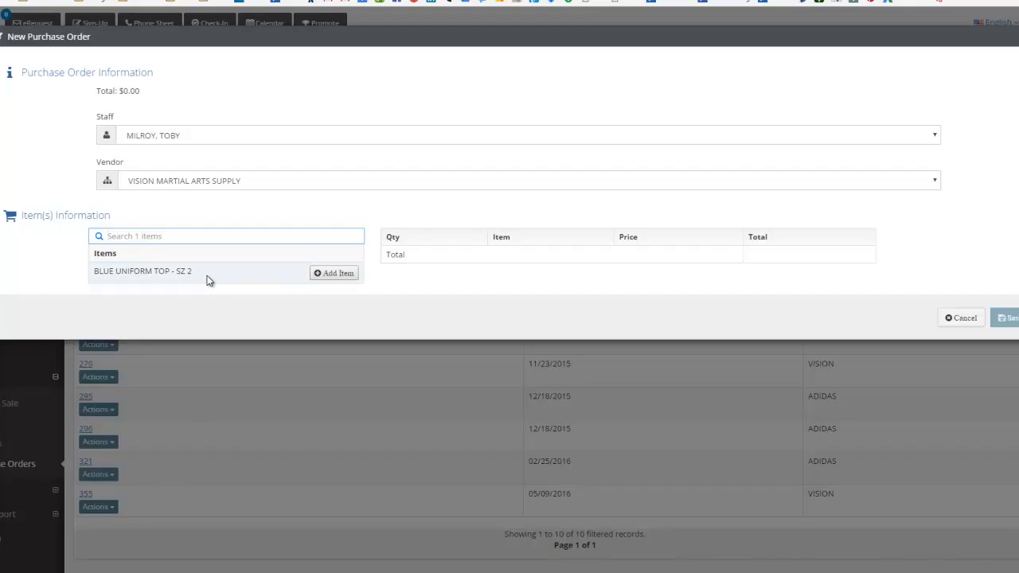
Step: Add BLUE UNIFORM TOP - SZ 2 to the purchase order with a quantity of 10
click(329, 275)
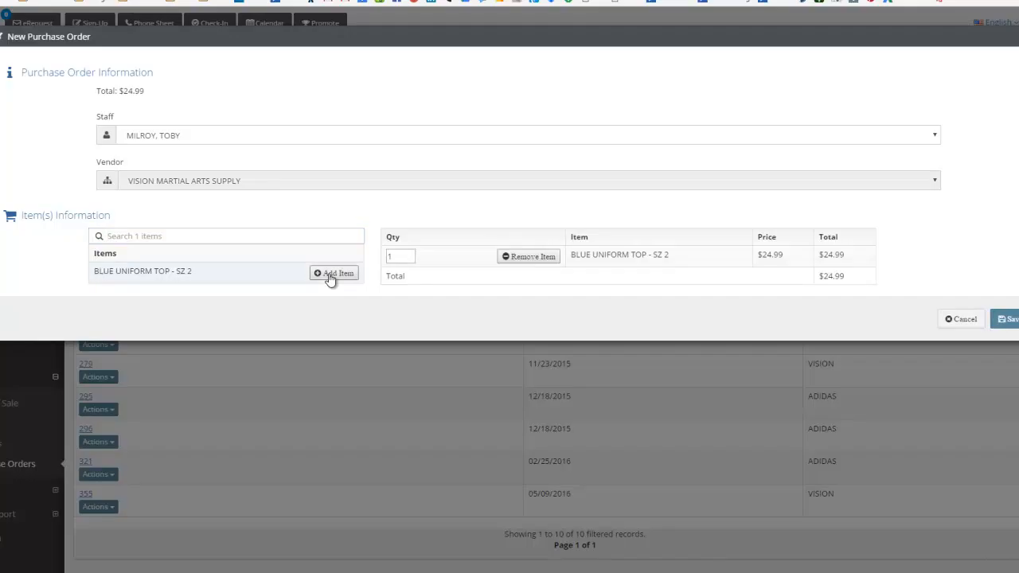
click(323, 276)
click(323, 276)
click(322, 277)
click(322, 277)
click(322, 277)
click(322, 277)
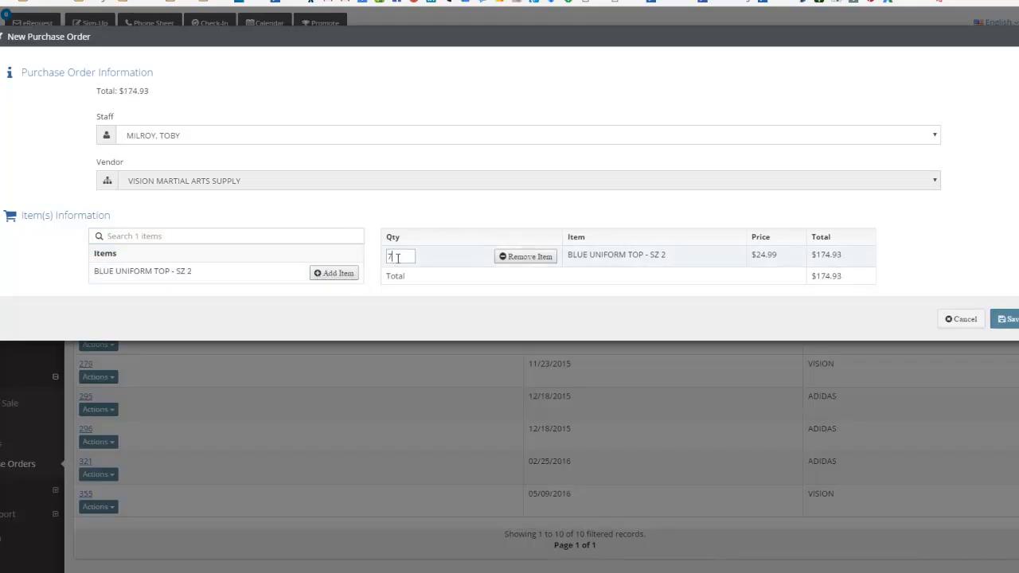
double_click(391, 257)
text(10)
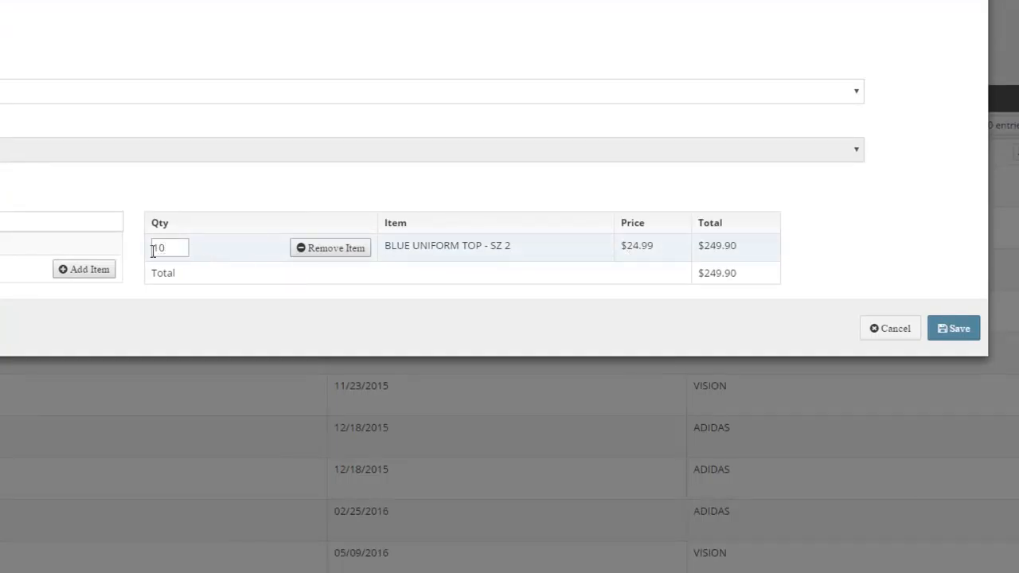
Step: Review the order line's item, price and total, save the purchase order, and close its printable receipt
drag(479, 246, 582, 248)
click(424, 251)
click(639, 246)
click(687, 250)
drag(637, 134, 726, 138)
click(678, 158)
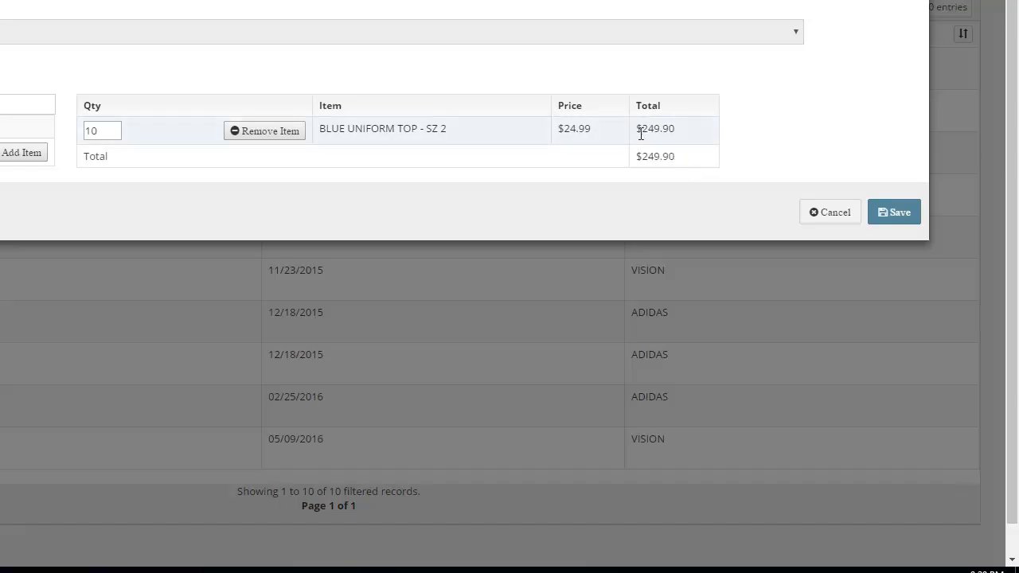
click(898, 227)
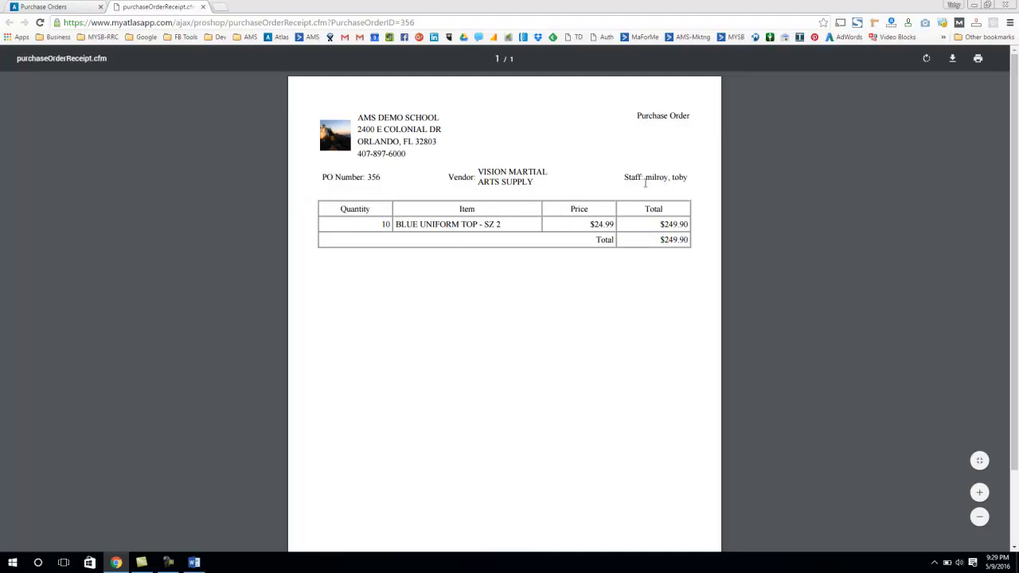
click(203, 8)
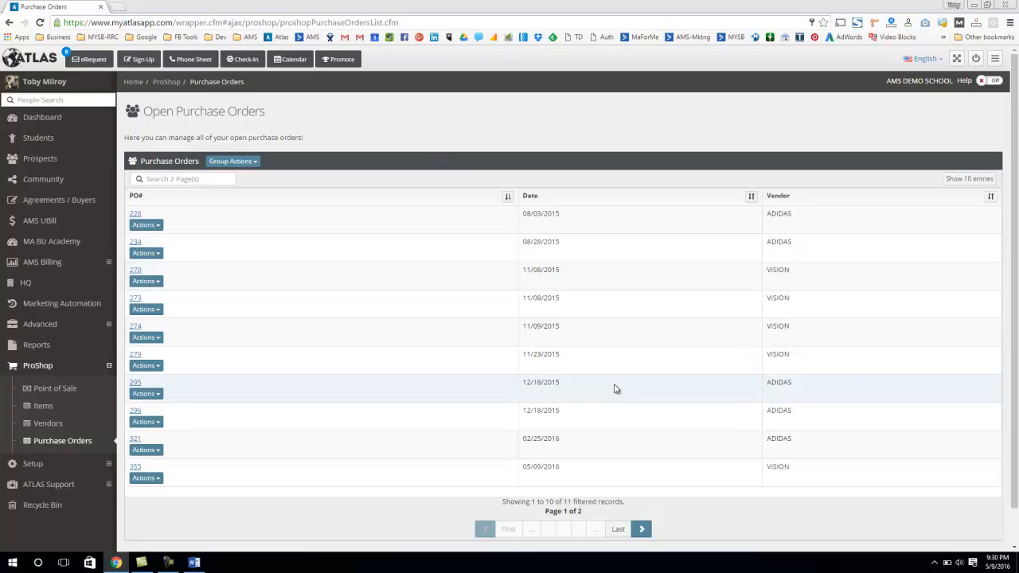
Step: Sort the open purchase orders by date, newest first
drag(525, 476, 561, 470)
click(544, 476)
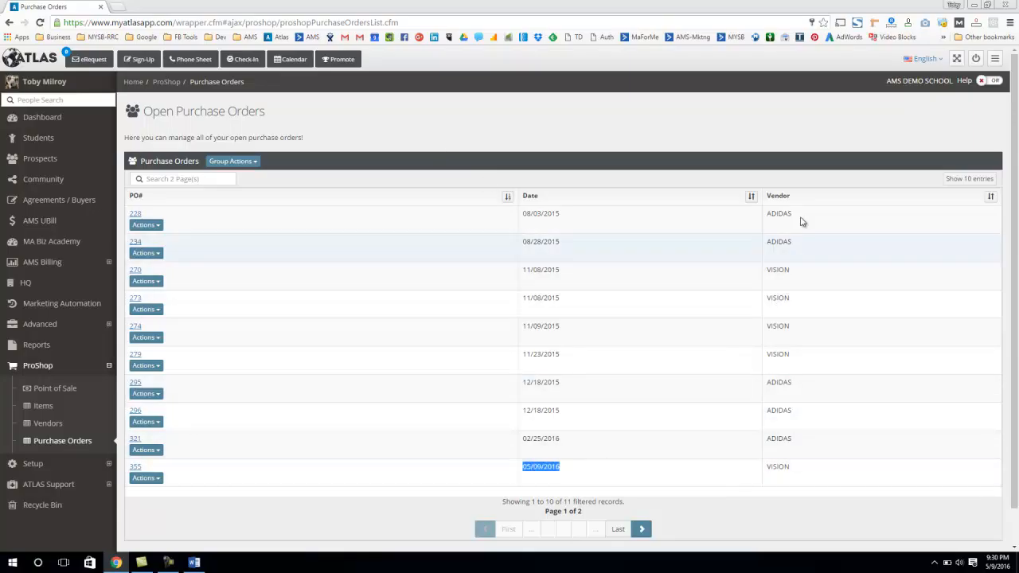
click(750, 196)
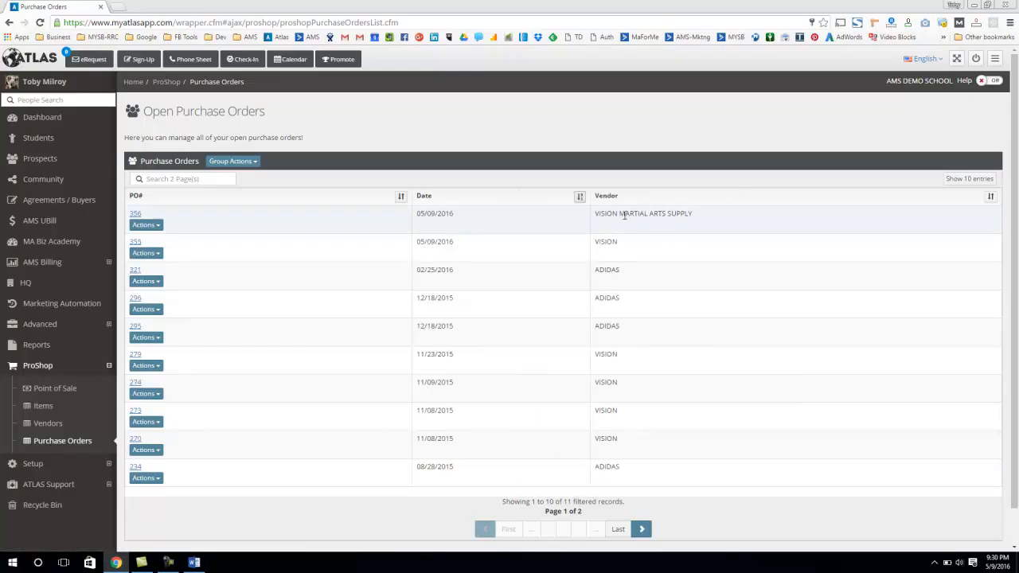
click(580, 196)
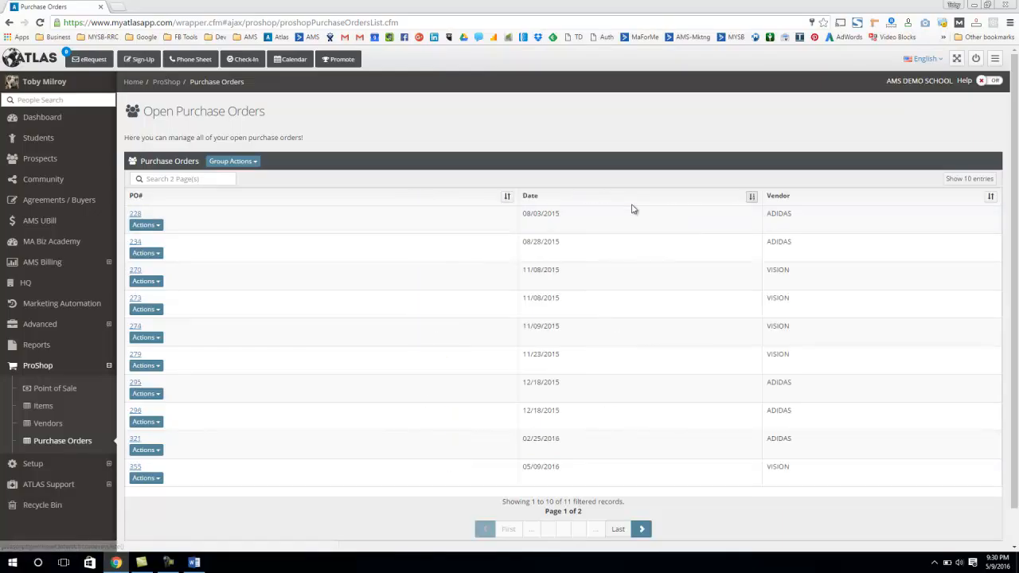
click(751, 197)
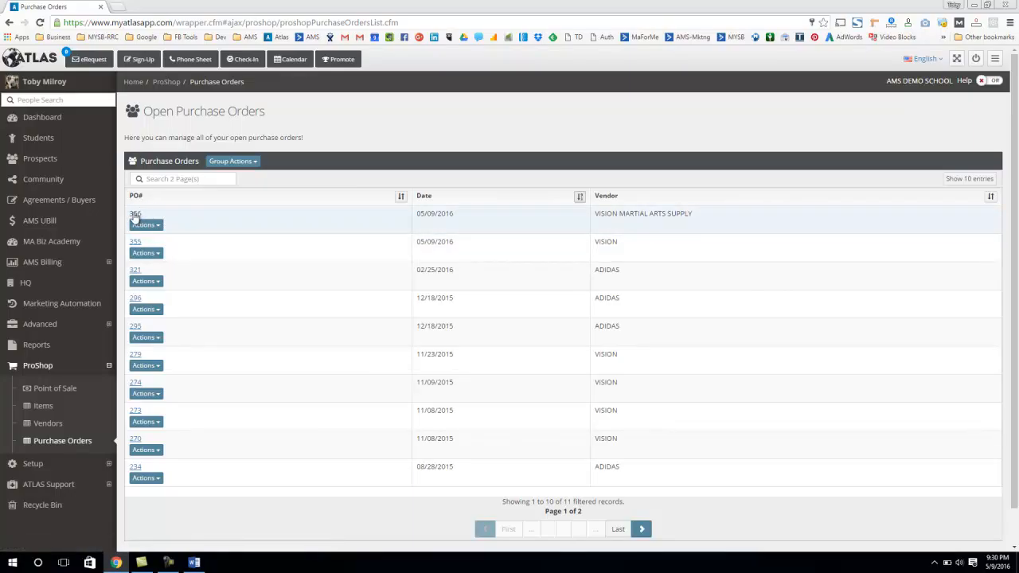
Step: View the new VISION MARTIAL ARTS SUPPLY purchase order and examine its ordered, total received and received quantities
click(156, 227)
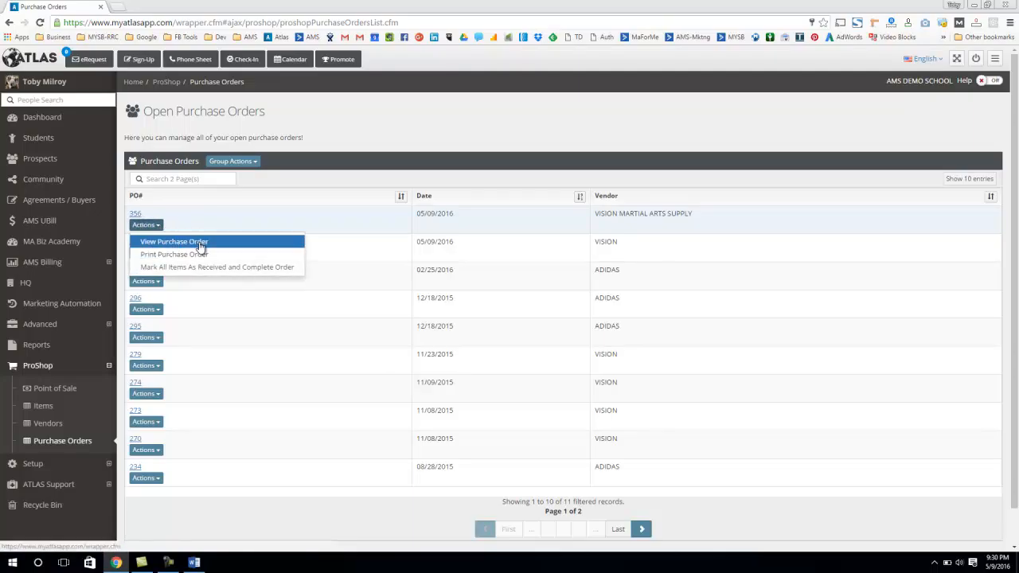
click(199, 245)
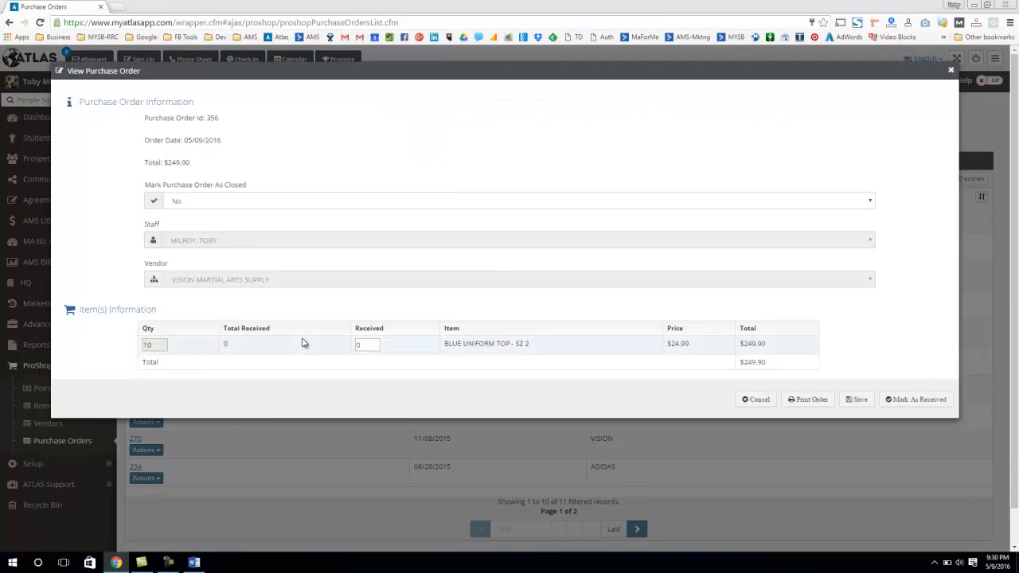
drag(224, 326, 290, 329)
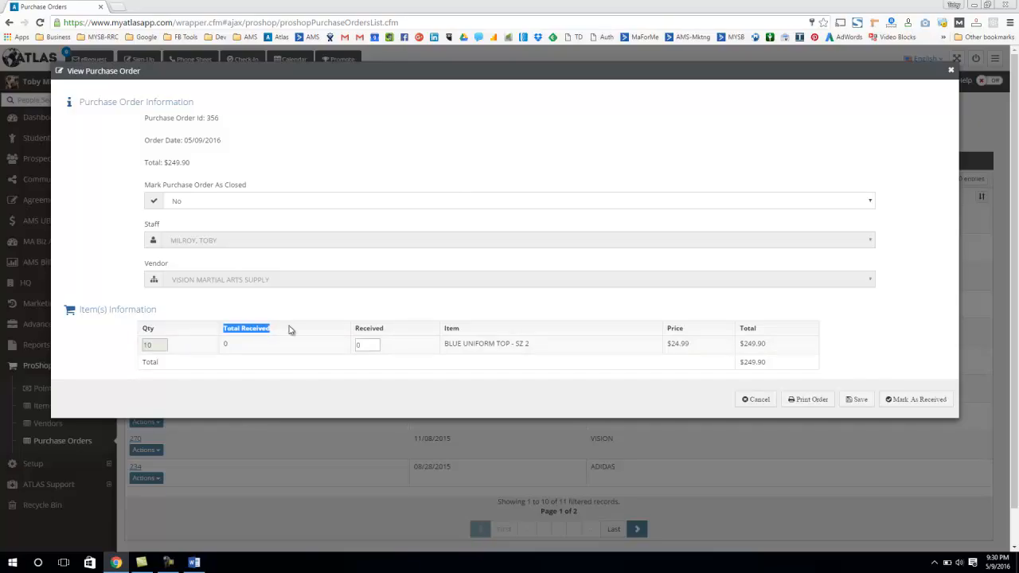
drag(356, 328, 439, 336)
click(428, 310)
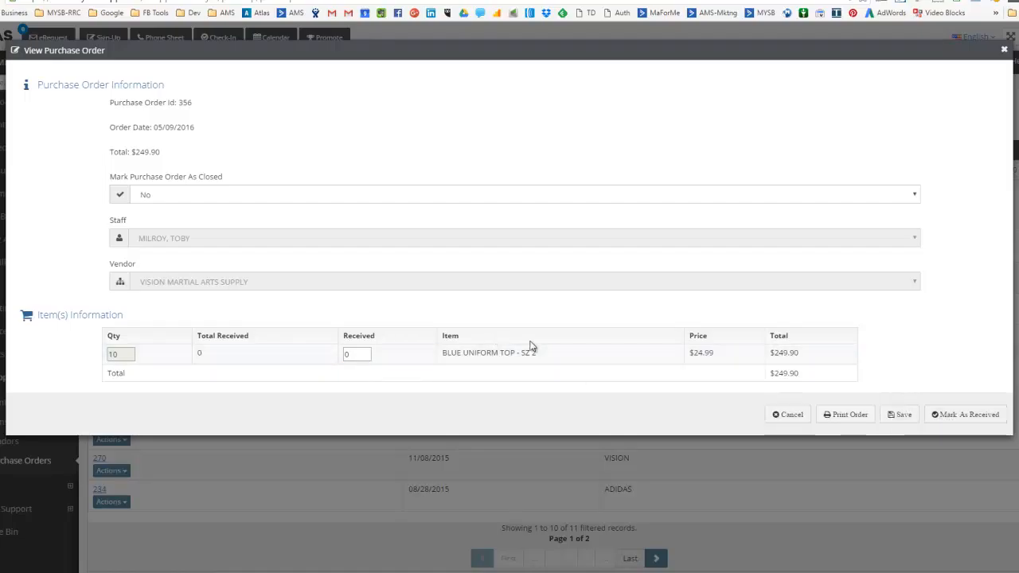
drag(117, 353, 104, 361)
click(240, 313)
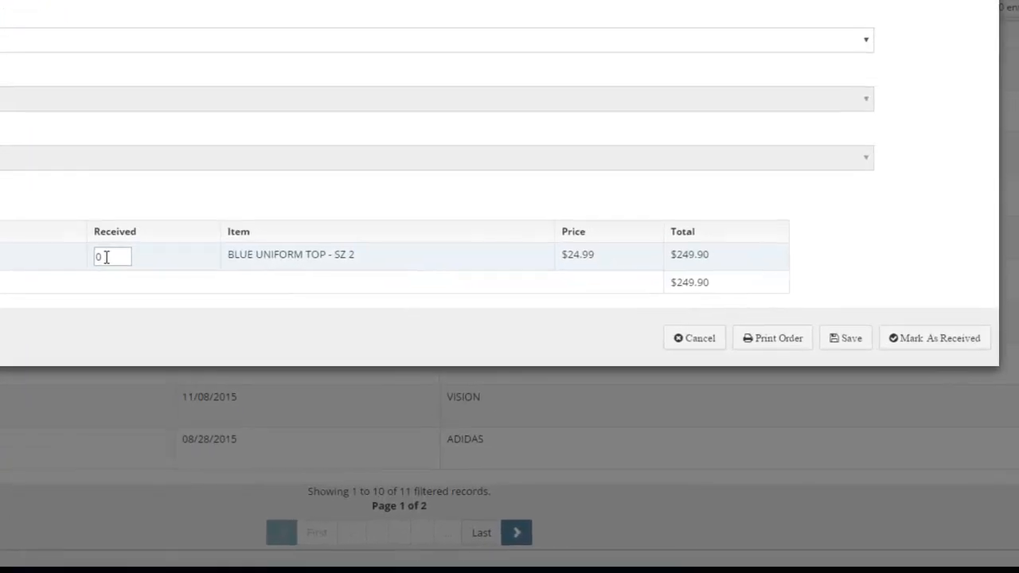
Step: Record 5 BLUE UNIFORM TOP - SZ 2 units as received and save the purchase order
double_click(105, 256)
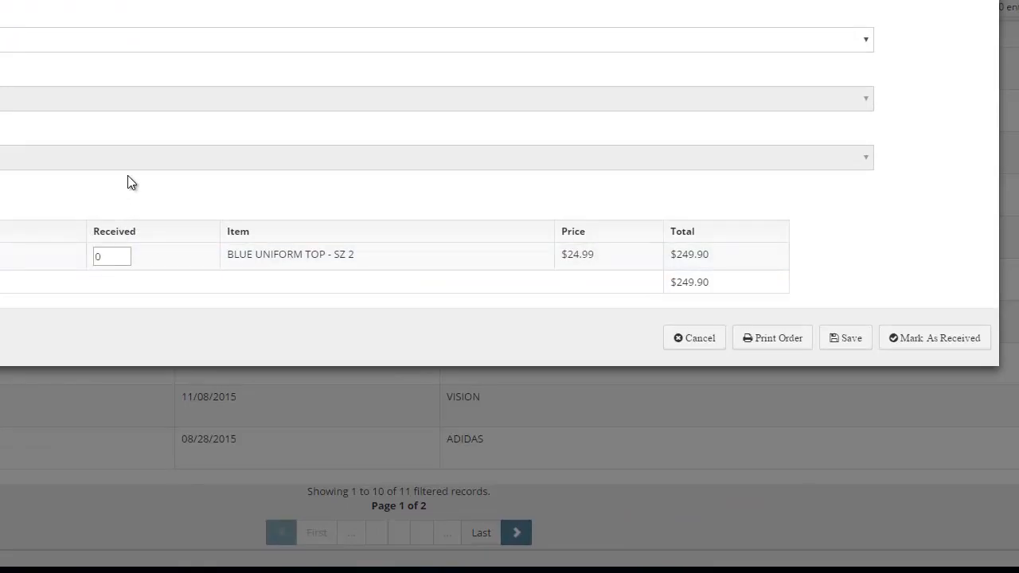
drag(122, 256, 80, 257)
text(5)
click(843, 338)
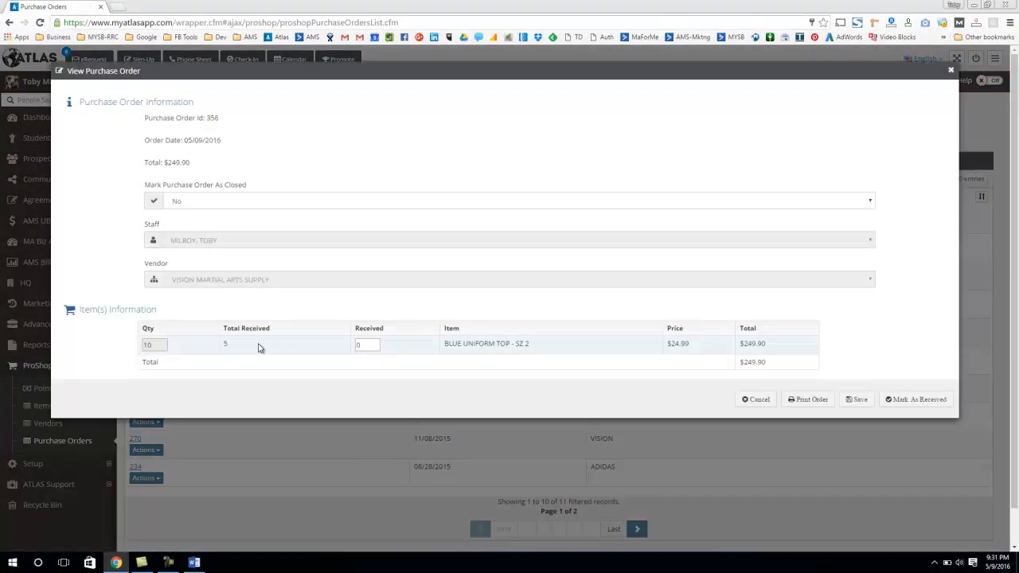
Step: Check the uniform top's total received, record another 2 units as received, and save the purchase order
mouse_move(224, 329)
mouse_down()
mouse_move(279, 328)
mouse_move(222, 347)
mouse_up()
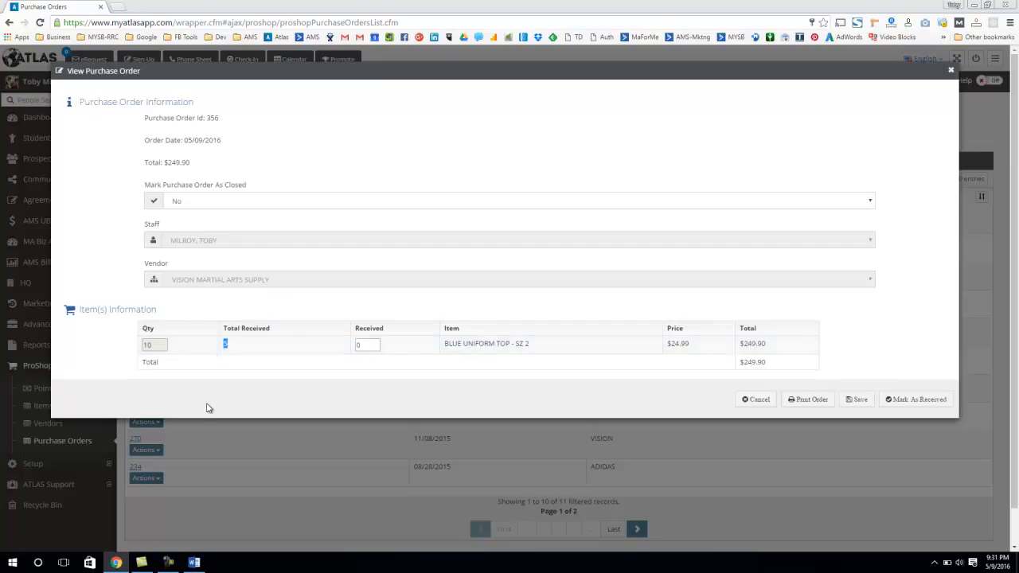
click(285, 297)
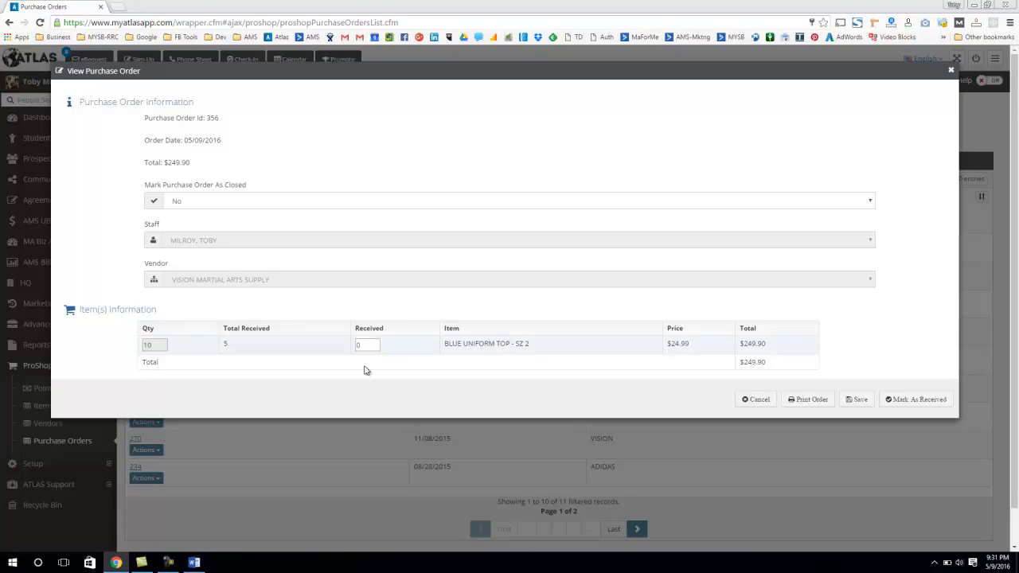
text(2)
click(857, 400)
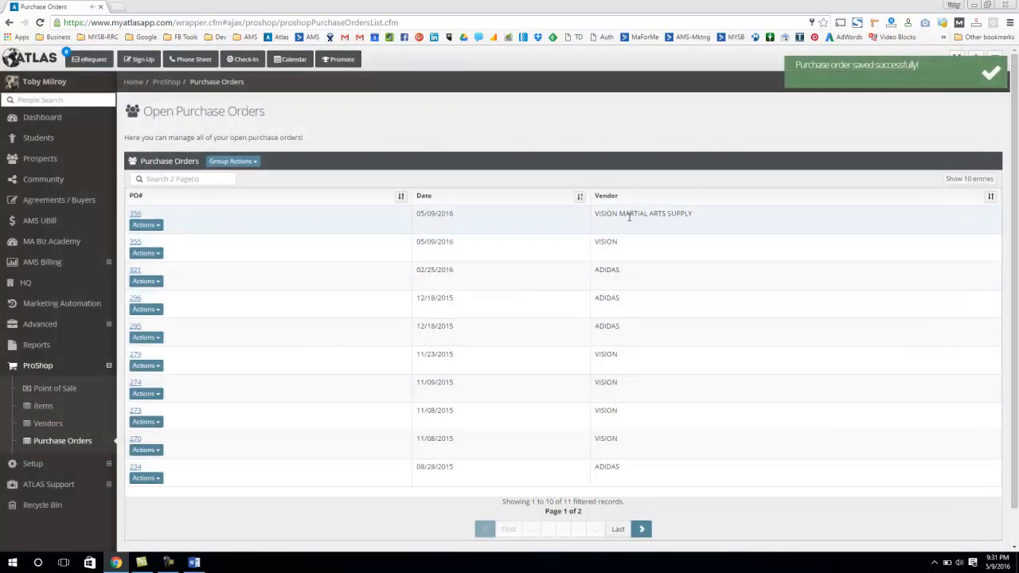
Step: Reopen the VISION MARTIAL ARTS SUPPLY purchase order, check its total received quantity, and close it without changes
click(135, 213)
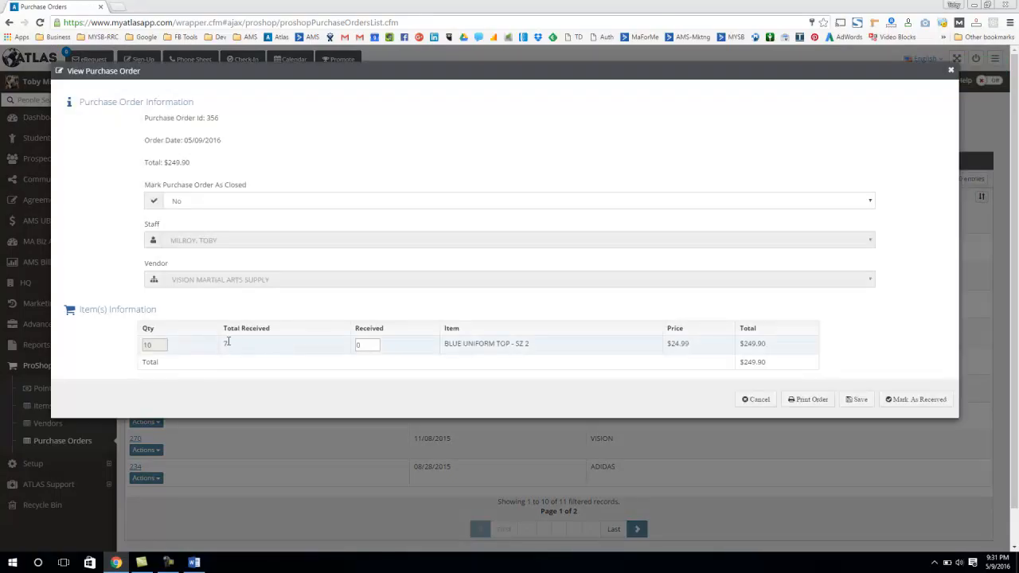
drag(228, 343, 222, 335)
click(254, 340)
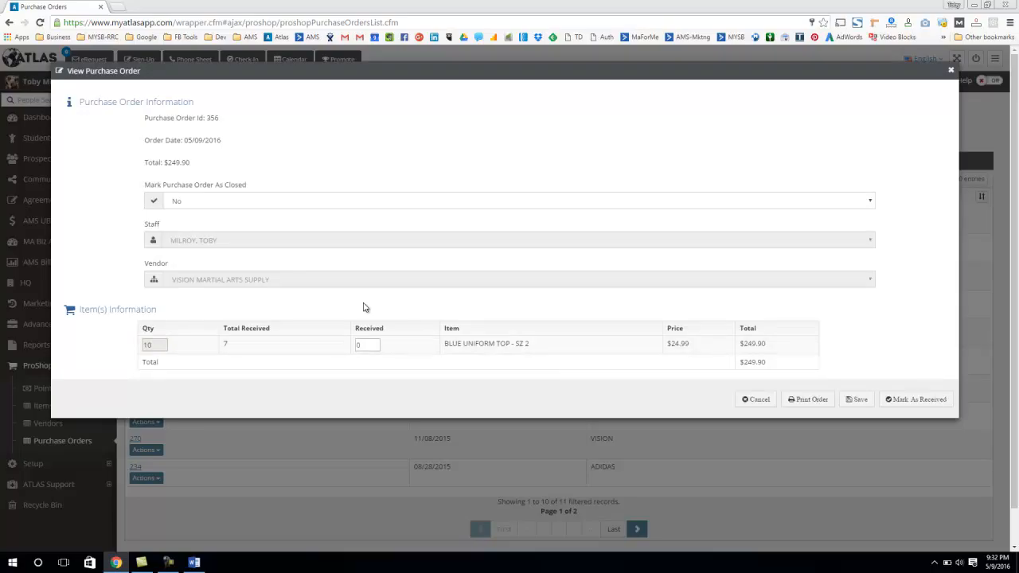
click(760, 400)
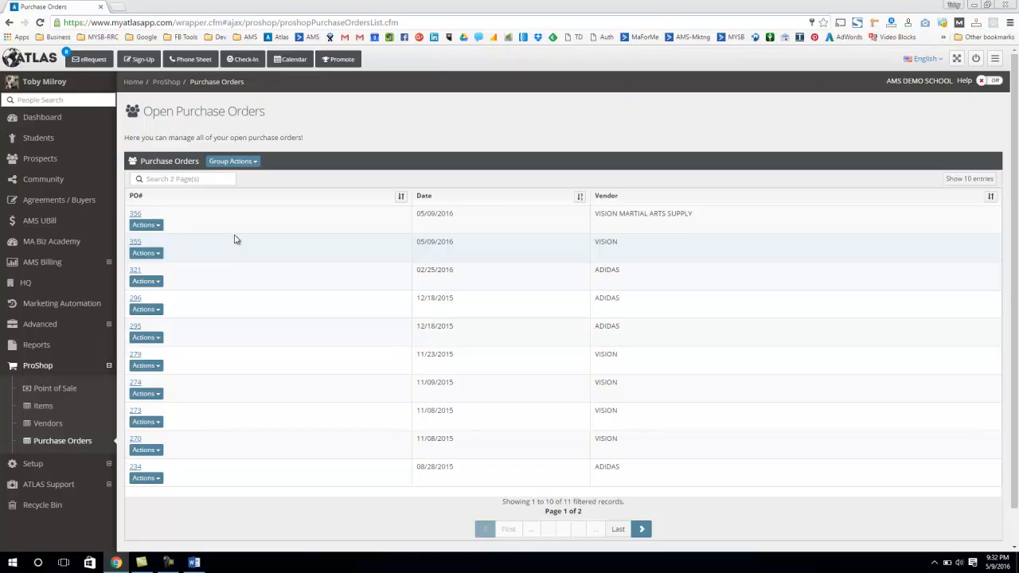
Step: Mark all items on the VISION MARTIAL ARTS SUPPLY purchase order as received and complete the order
click(159, 227)
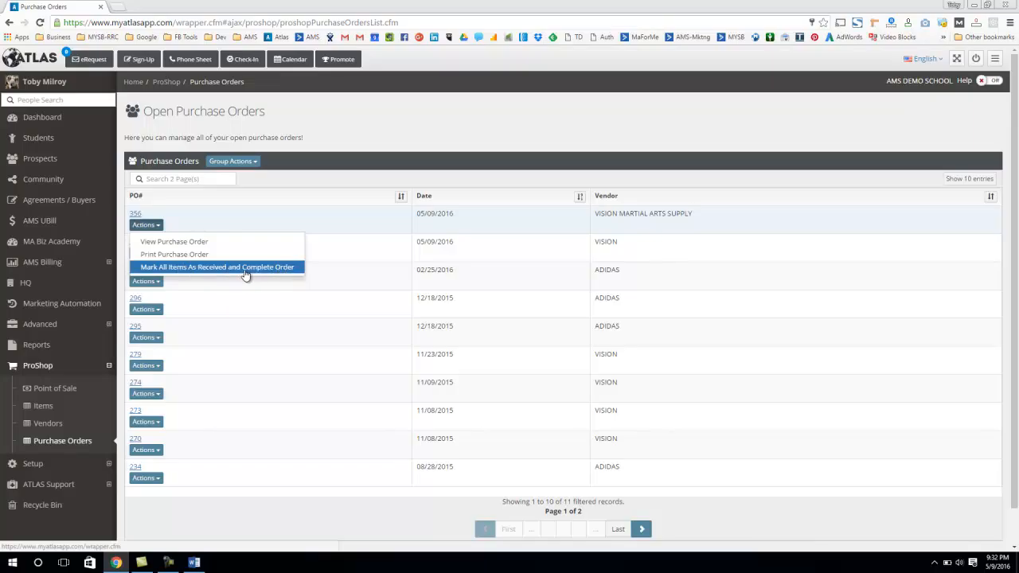
click(334, 196)
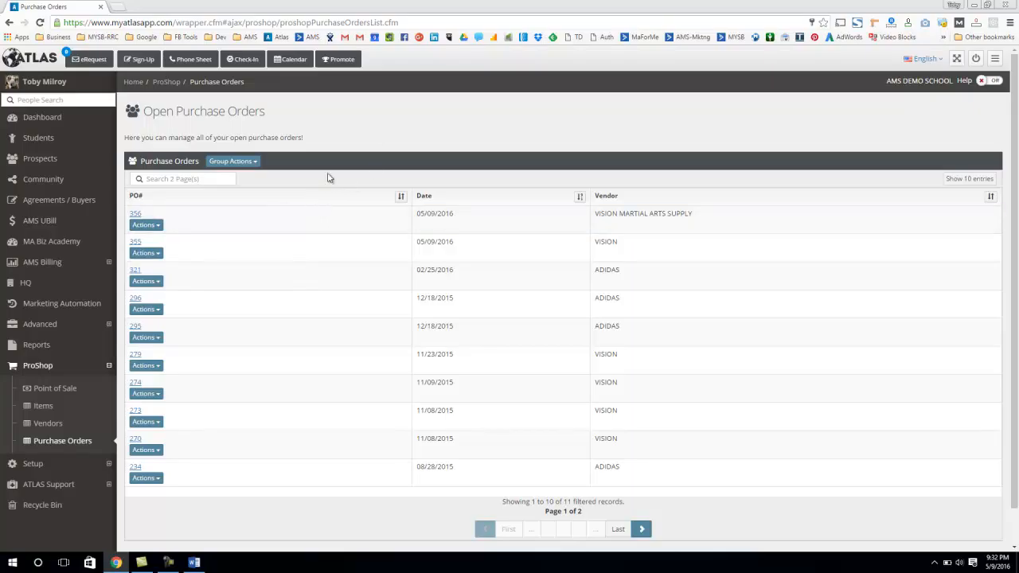
click(146, 226)
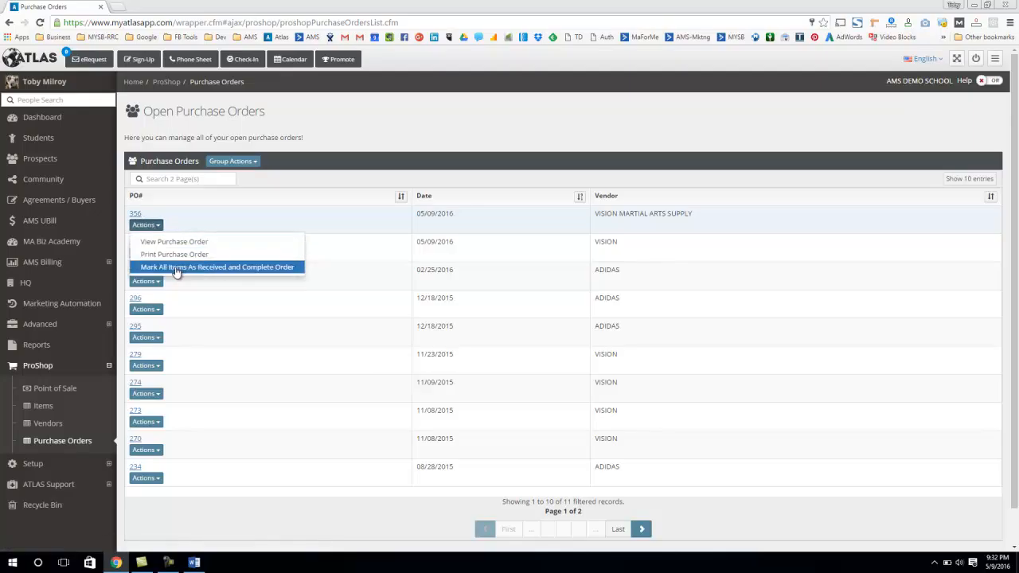
click(230, 268)
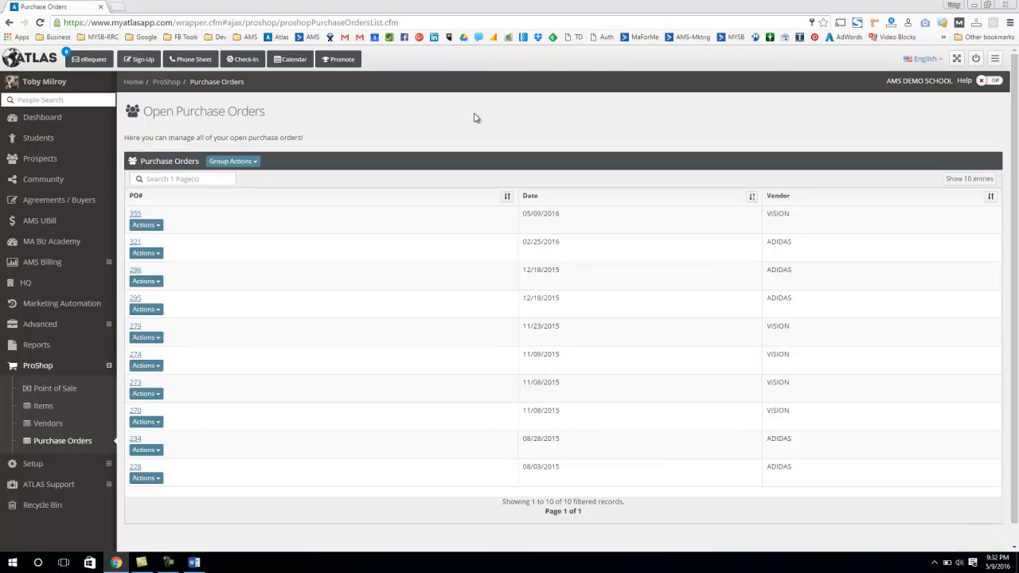
Step: View the newest remaining open purchase order, close it, and sort the list by date, oldest first
click(135, 214)
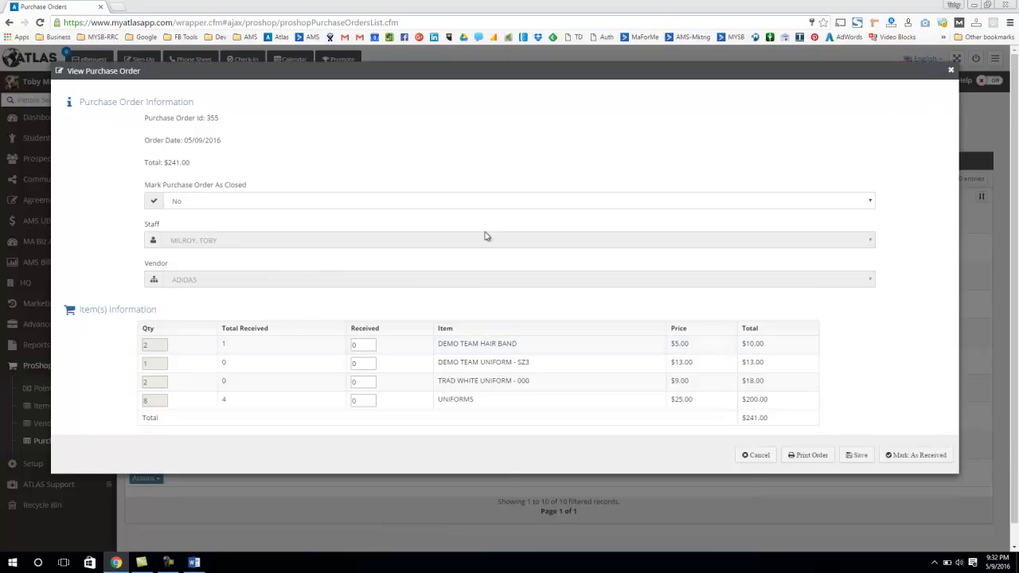
click(951, 71)
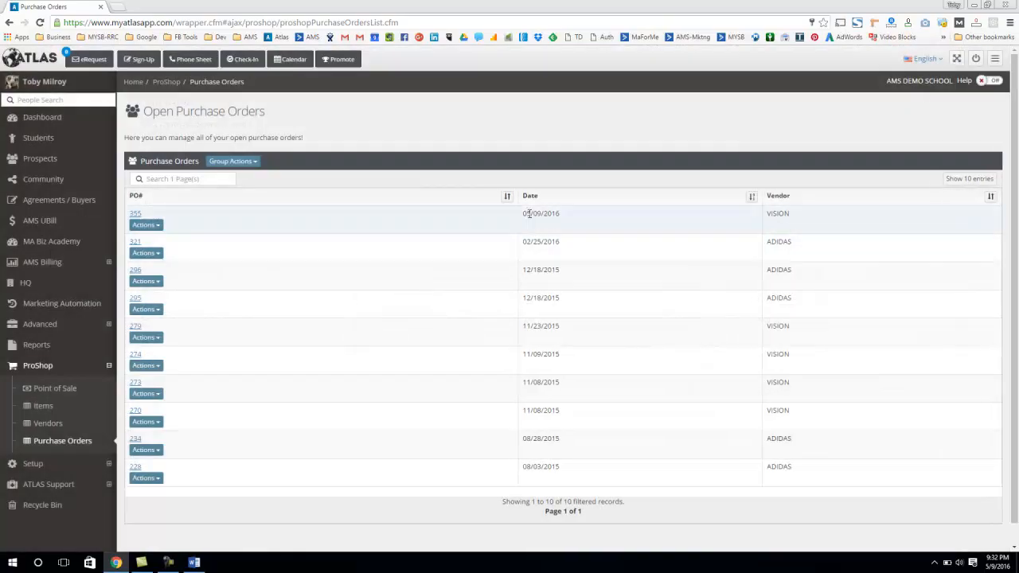
click(751, 196)
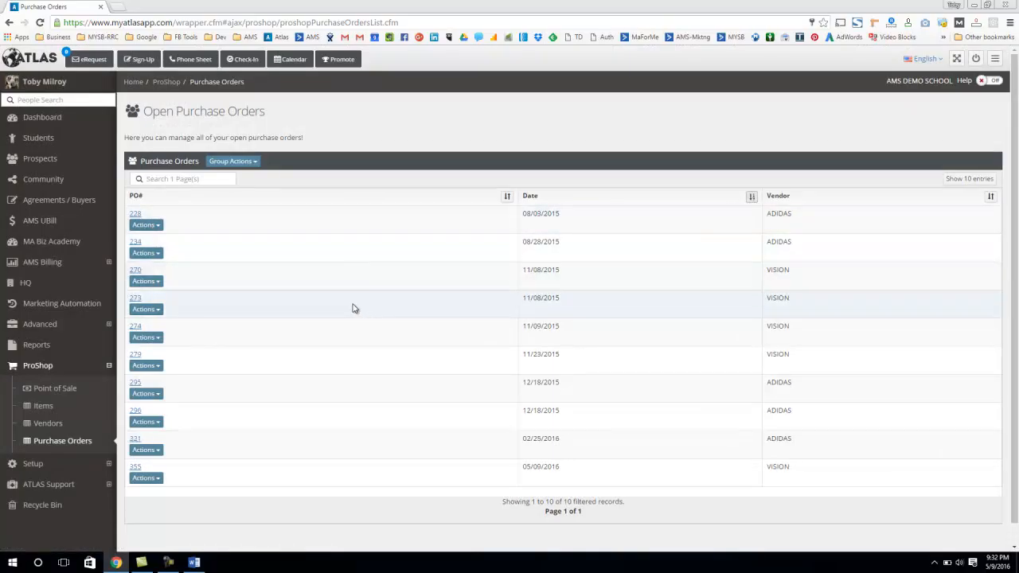